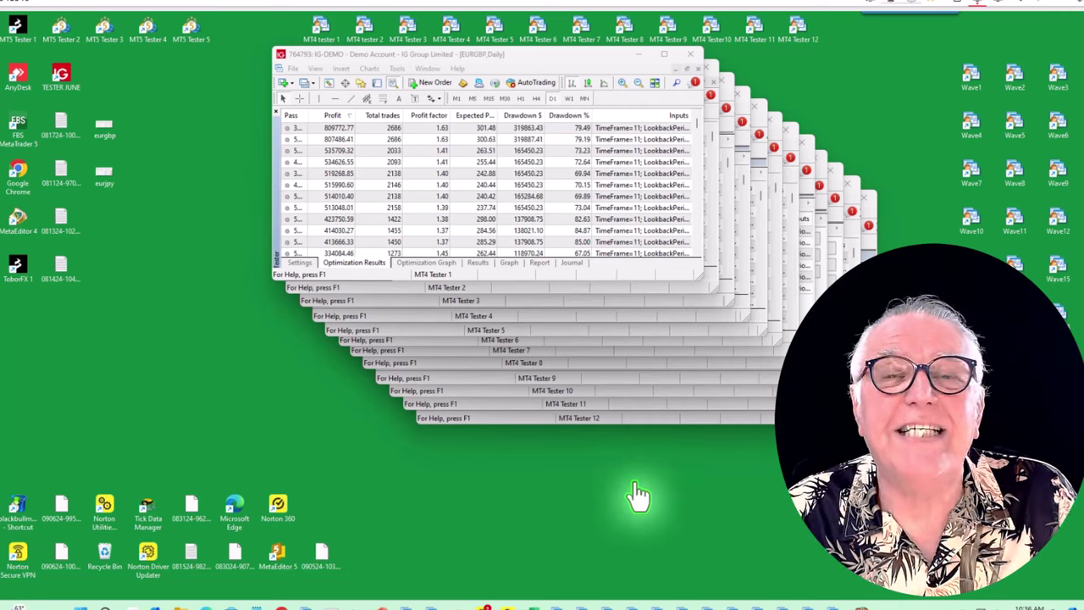
Show Tester 1's optimization settings, then raise Testers 12, 11, 10, 9 and 8 in turn
click(300, 263)
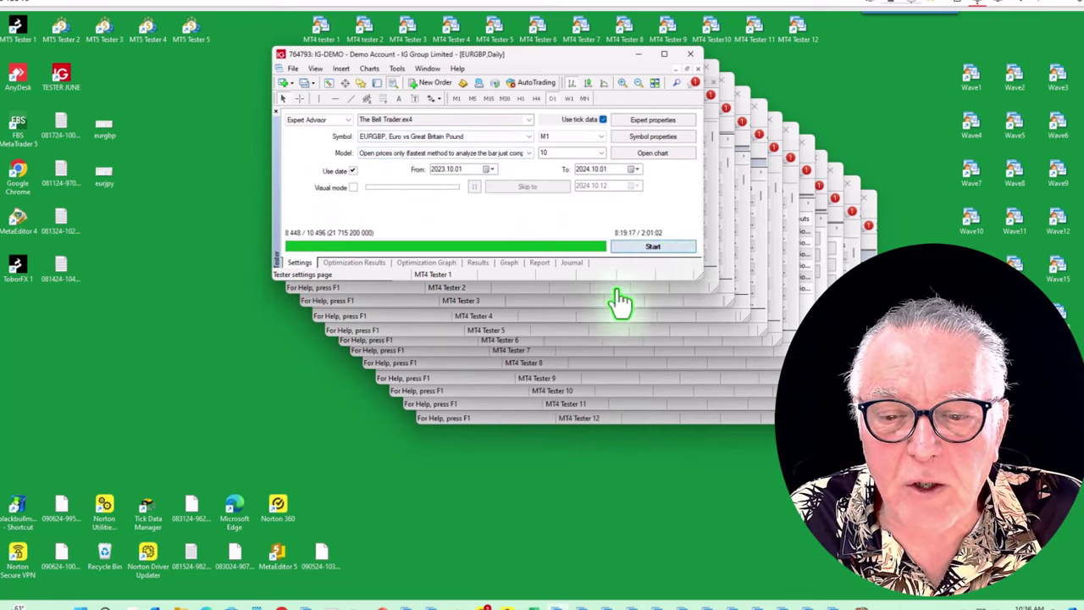
click(555, 418)
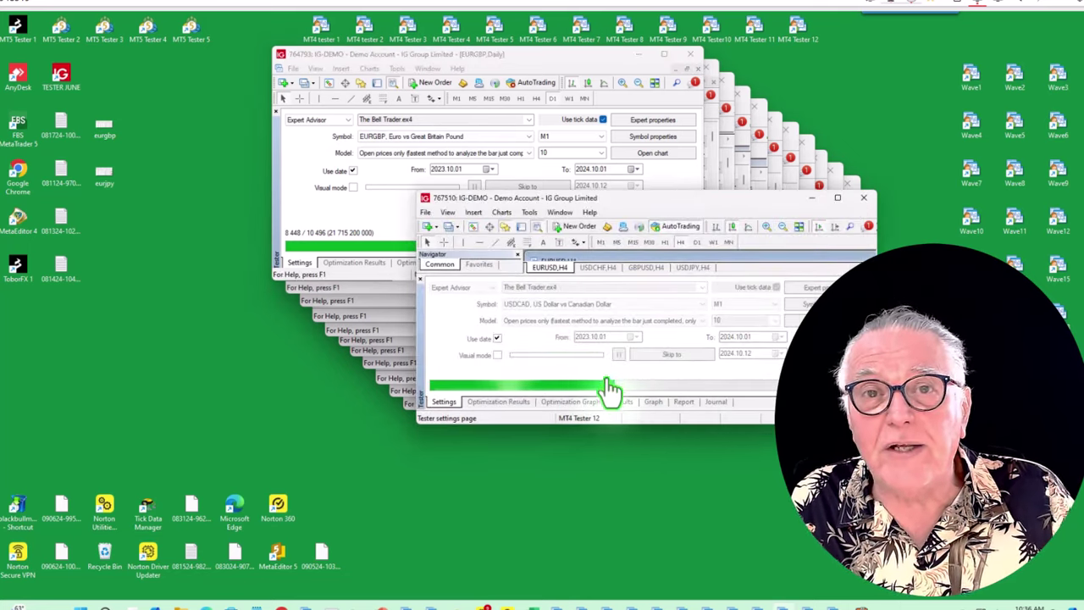
click(407, 410)
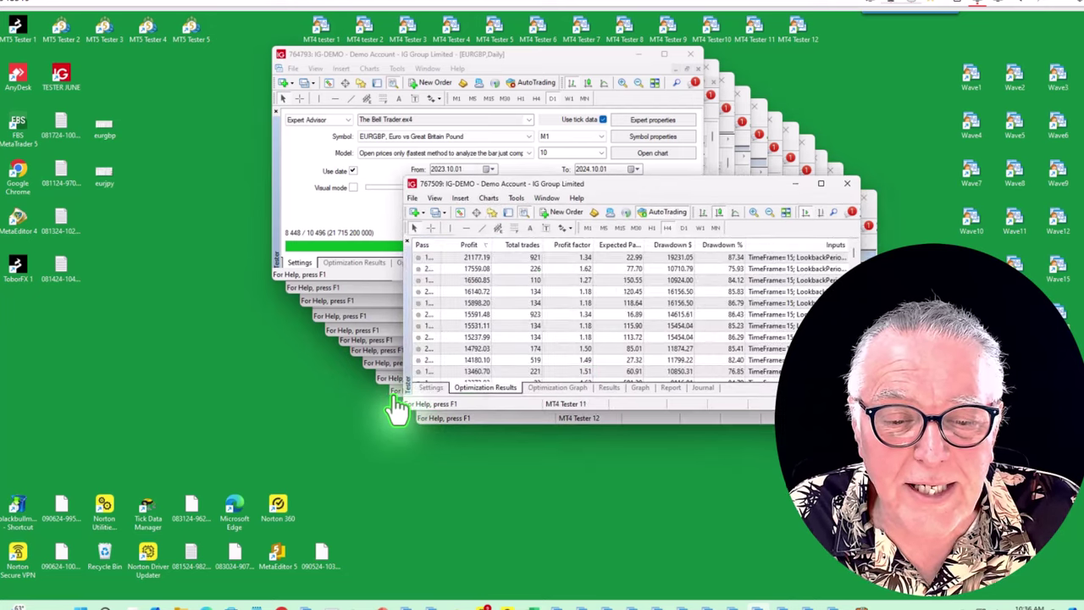
click(389, 397)
click(375, 386)
click(362, 366)
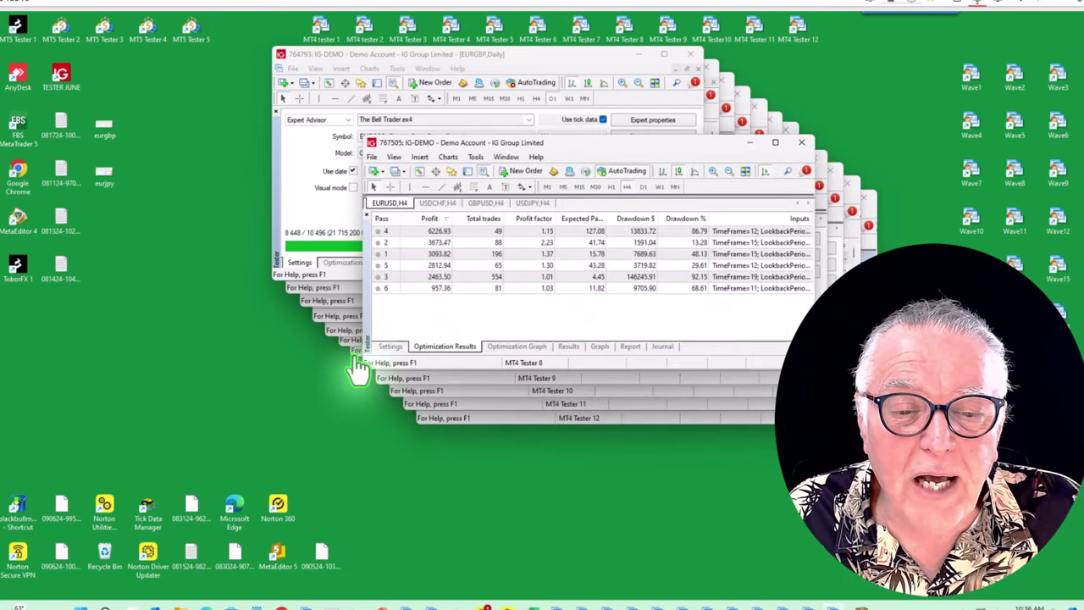
Raise Testers 7 through 2 in turn, ending with Tester 1's EURGBP optimization in front
click(347, 356)
click(335, 347)
click(325, 332)
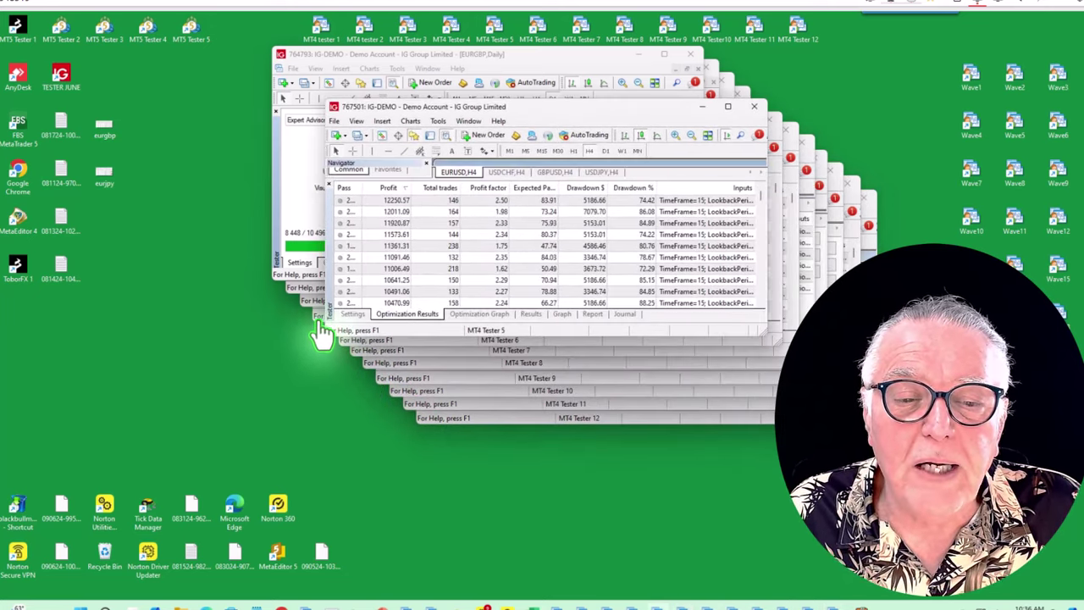
click(314, 319)
click(305, 305)
click(303, 305)
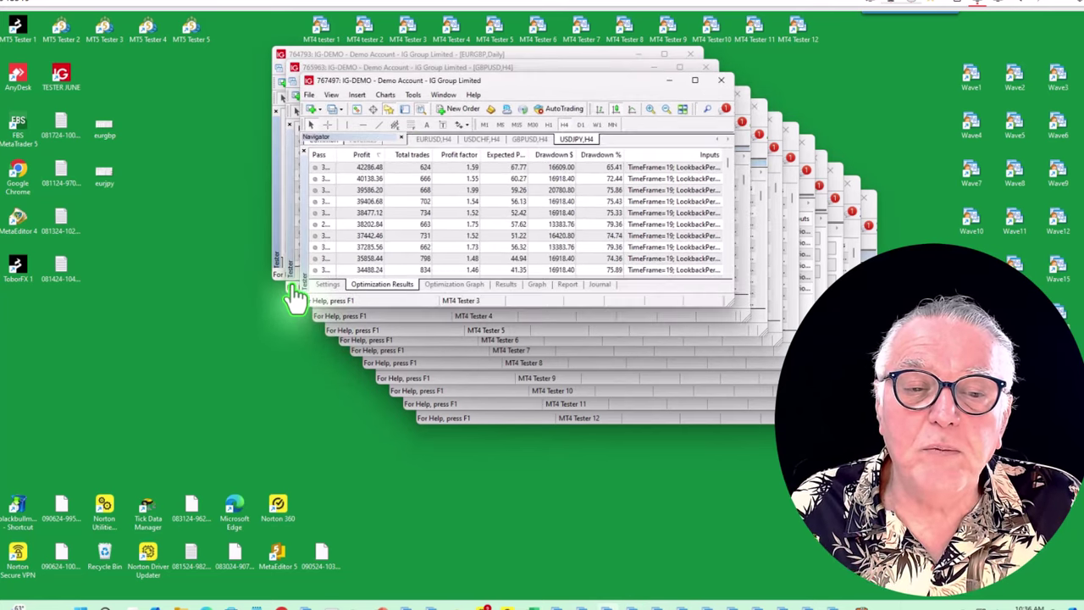
click(288, 293)
click(281, 279)
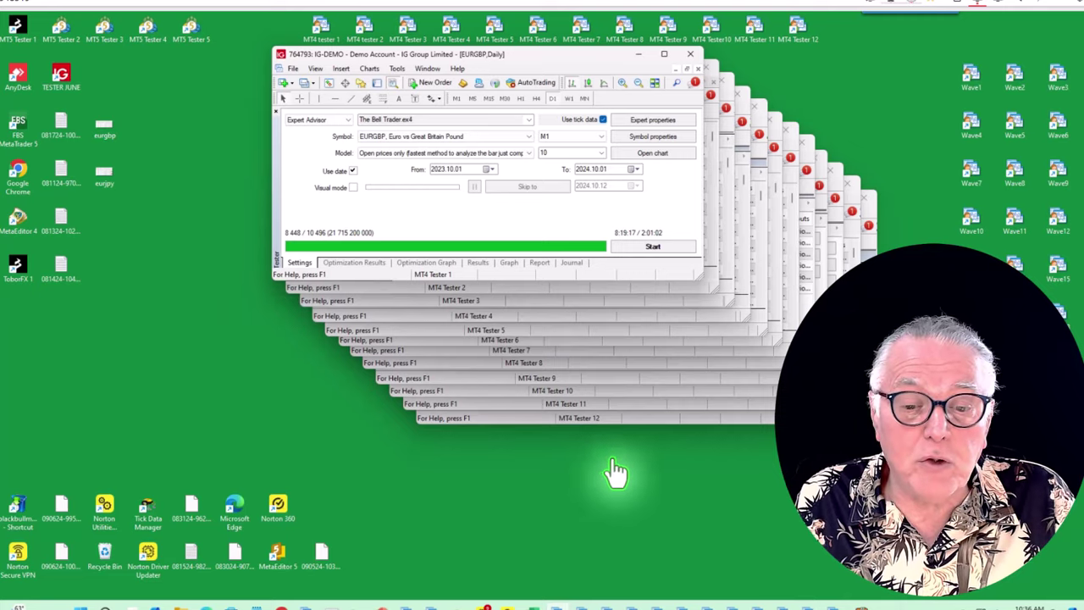
Open Task Manager's process list and move it to the top-right beside the testers
key(ctrl+shift+Escape)
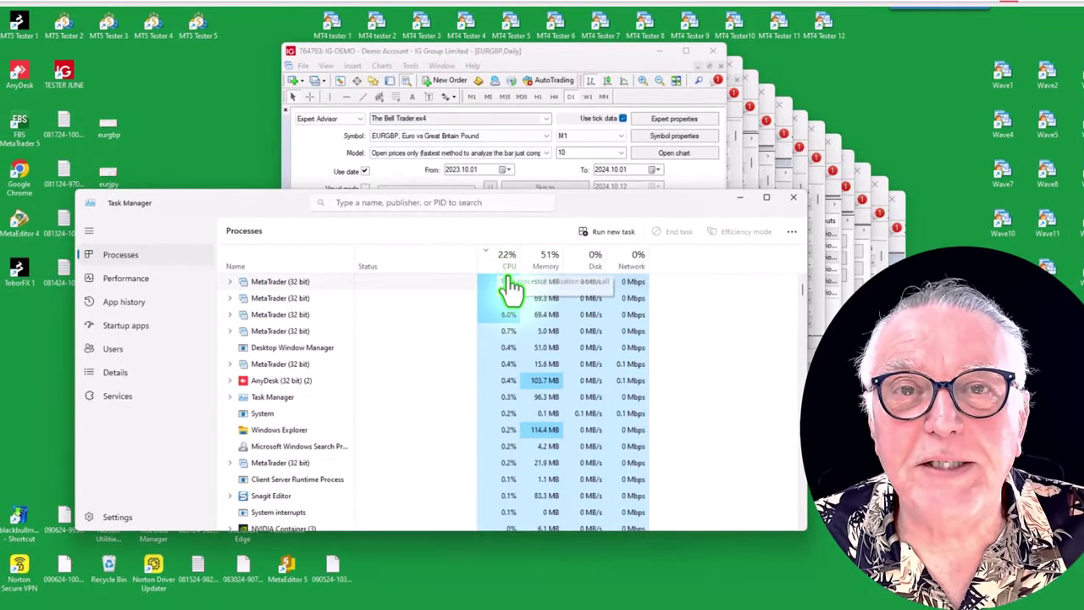
click(739, 204)
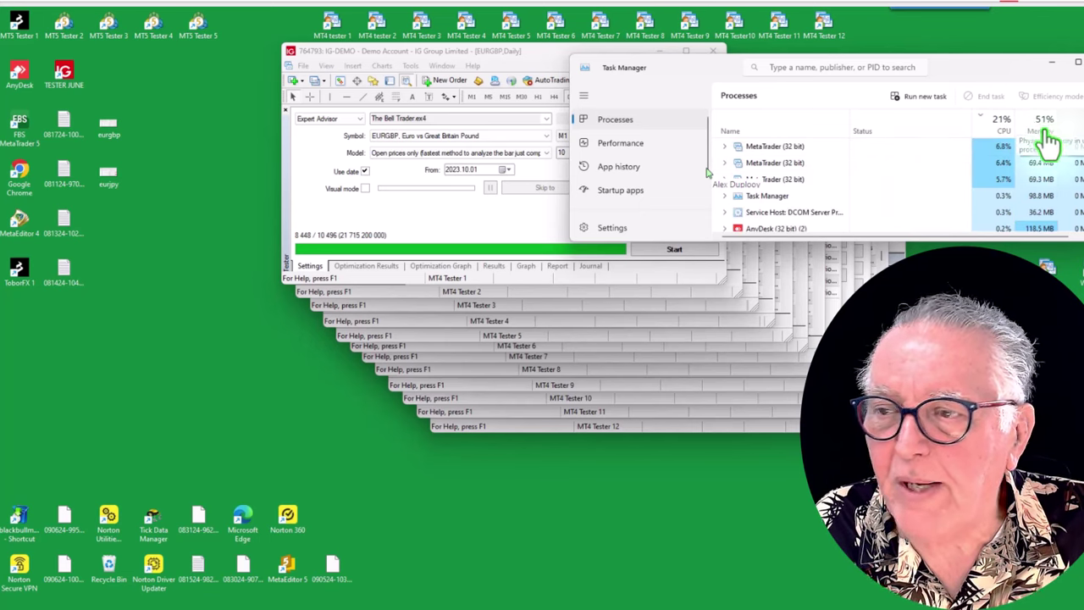
Launch MT5 Tester 1, show the strategy tester Overview, then shrink and lower the window
double_click(19, 30)
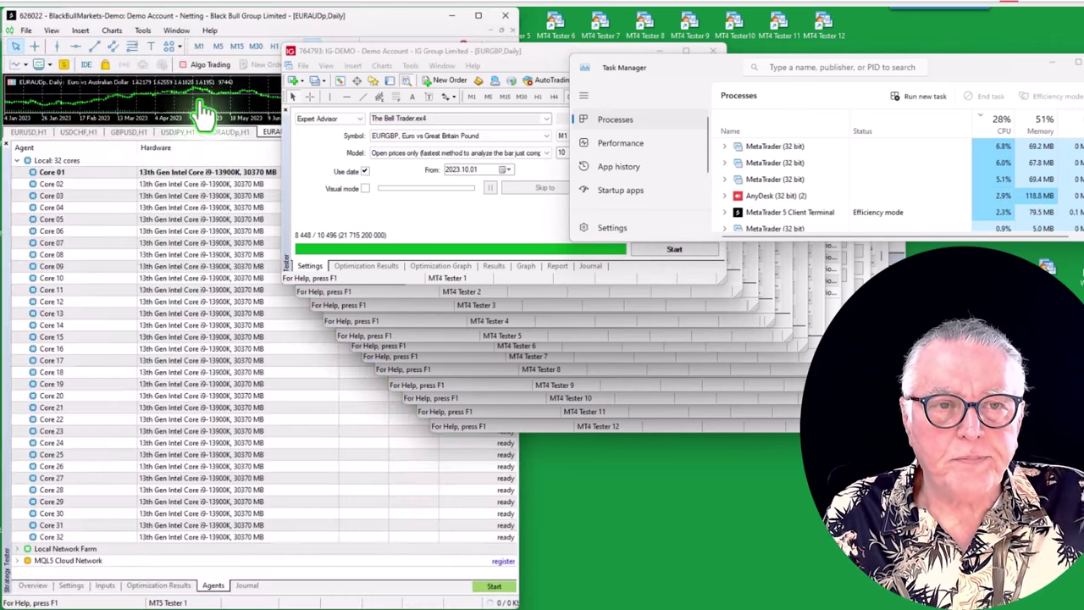
click(30, 585)
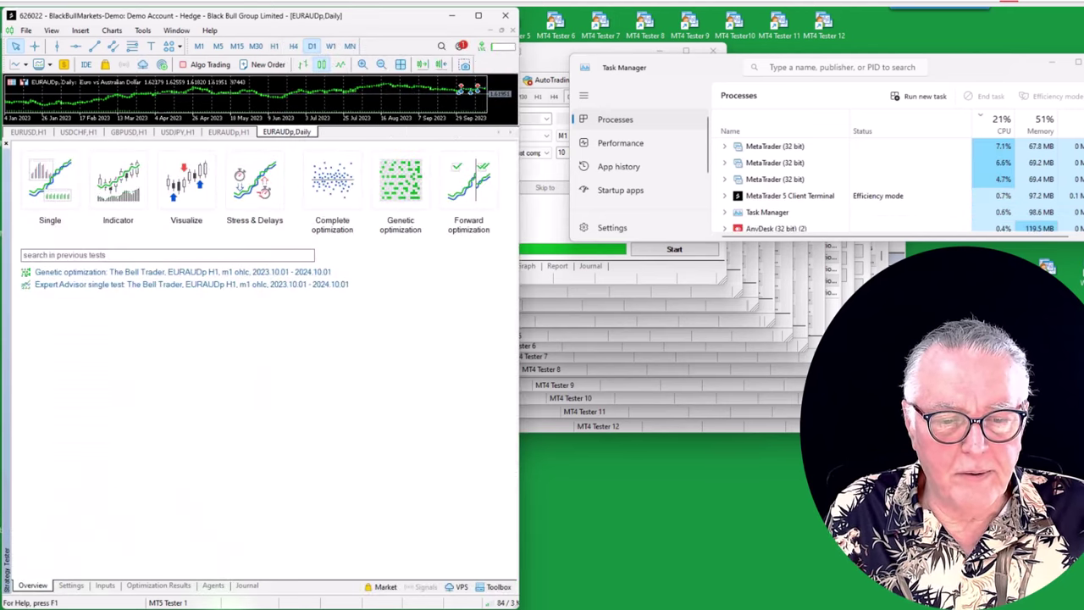
drag(227, 607, 236, 254)
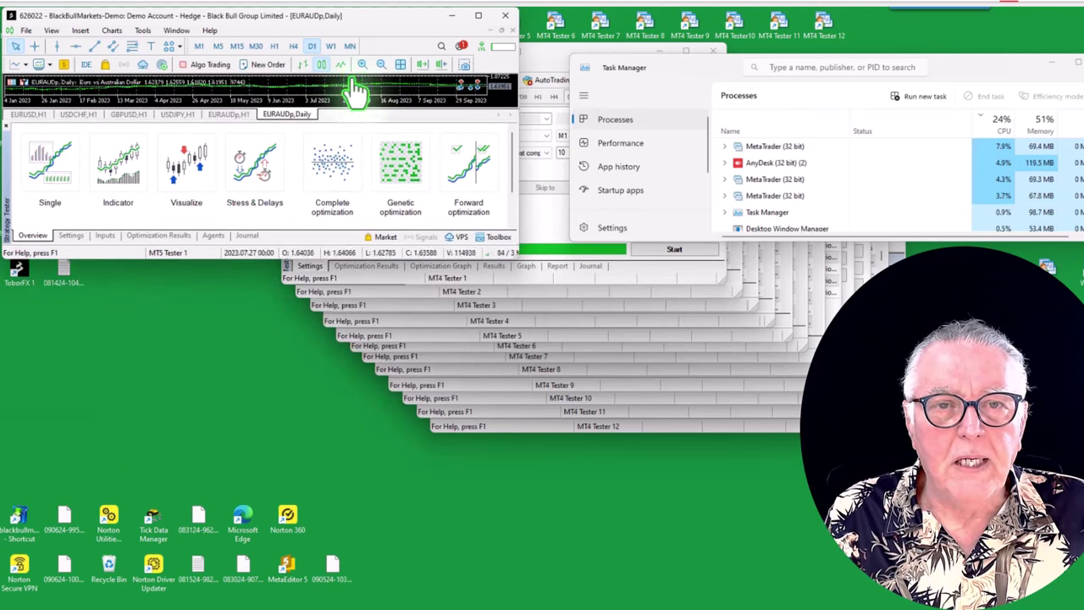
drag(391, 25, 407, 90)
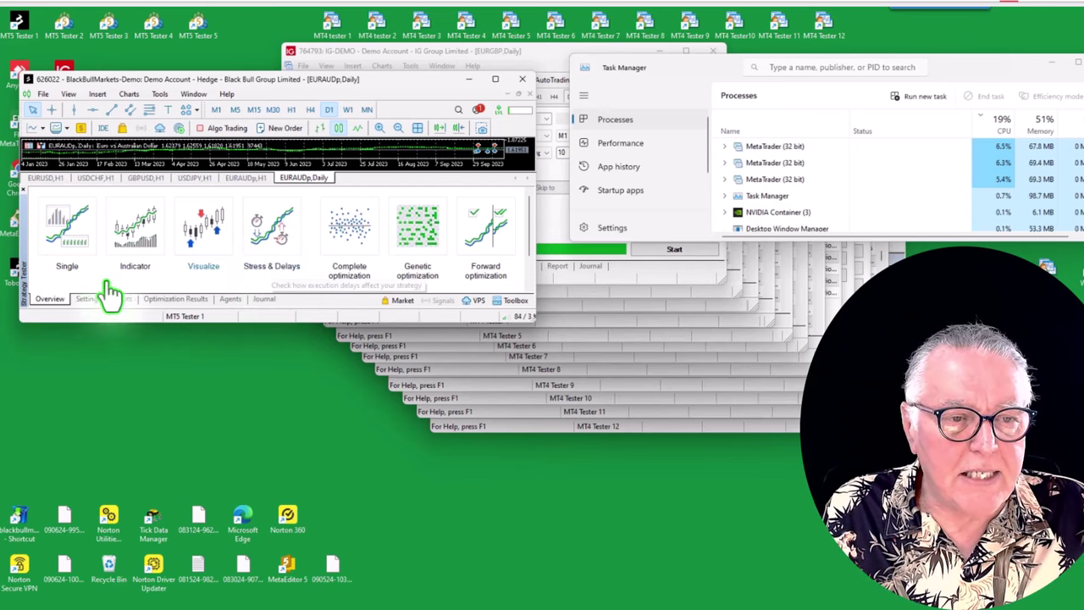
click(88, 301)
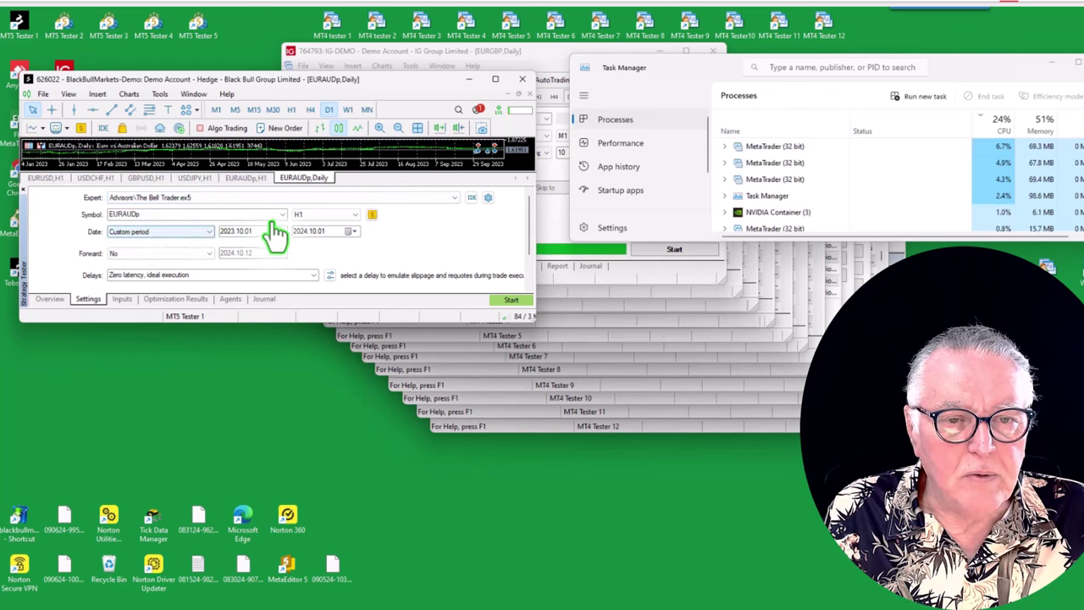
click(122, 302)
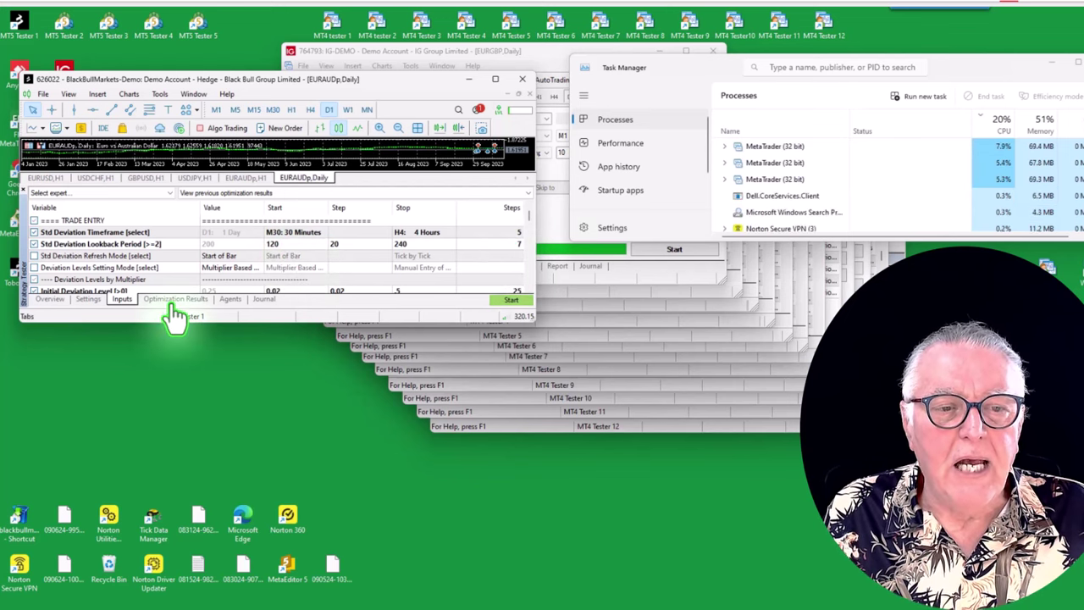
click(51, 299)
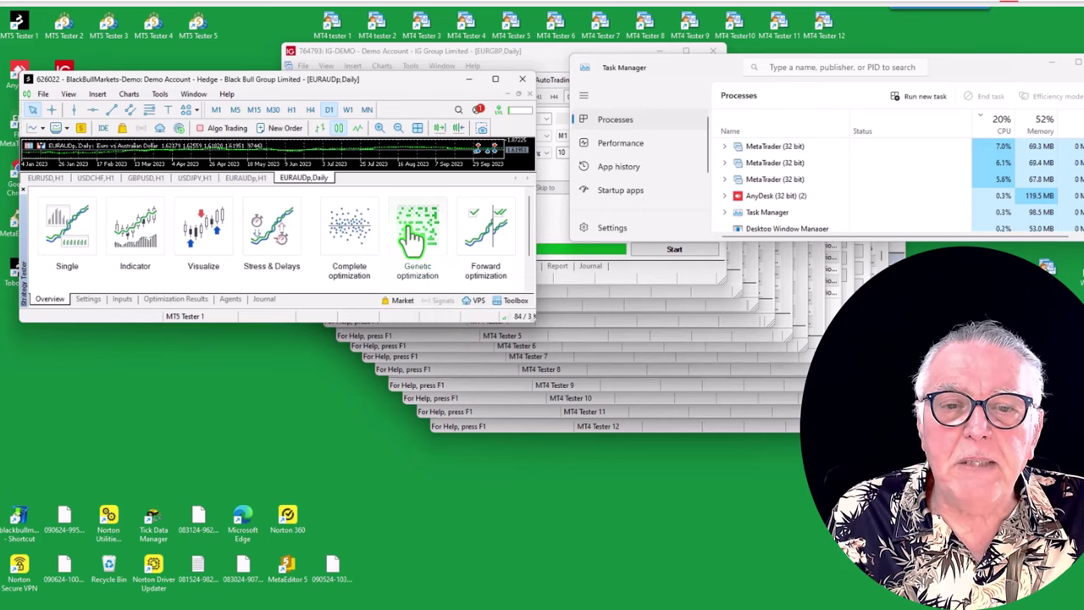
Choose Genetic optimization and start The Bell Trader.ex5 run on EURAUDp H1
click(418, 236)
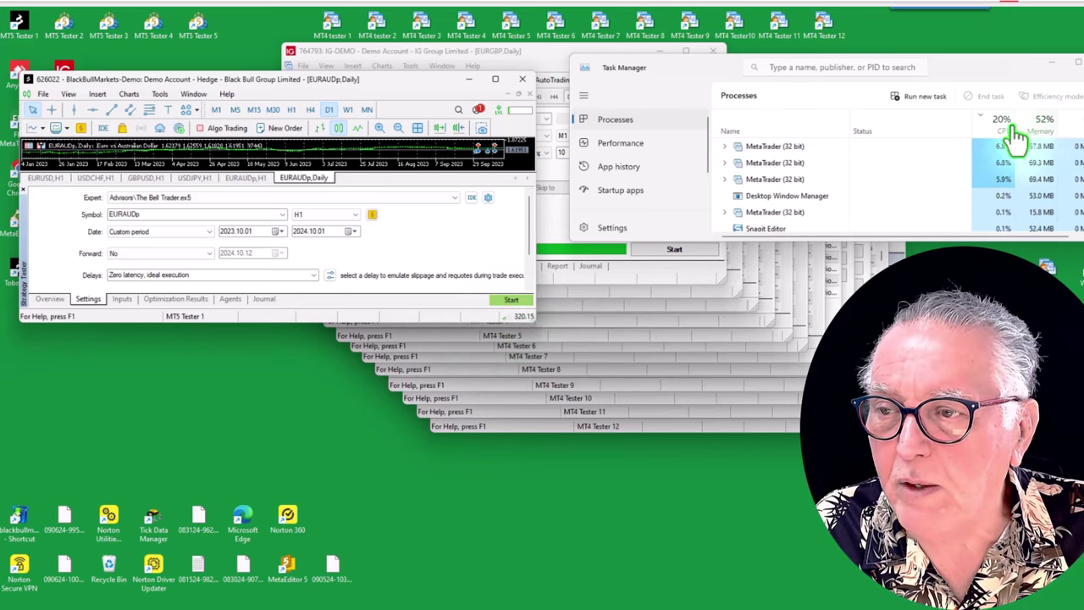
click(510, 304)
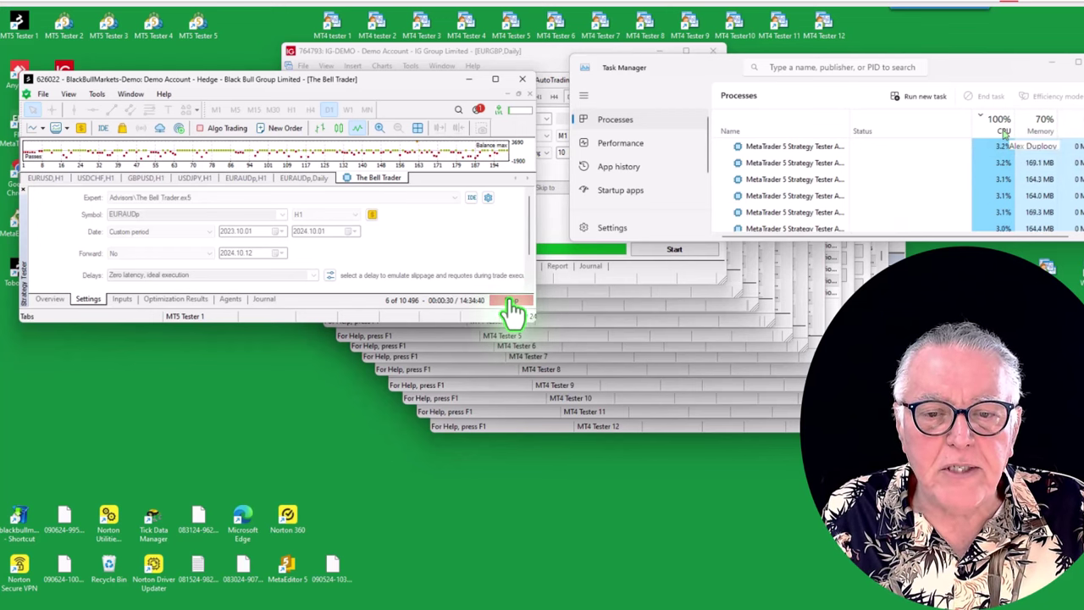
Stop the genetic optimization and close the MetaTrader 5 terminal
click(513, 302)
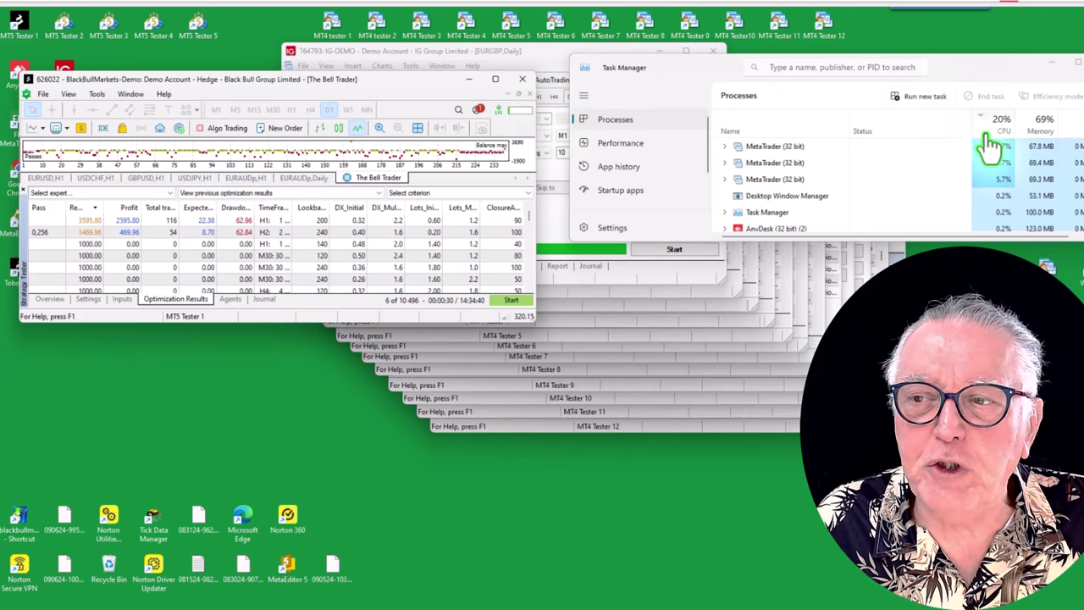
click(522, 79)
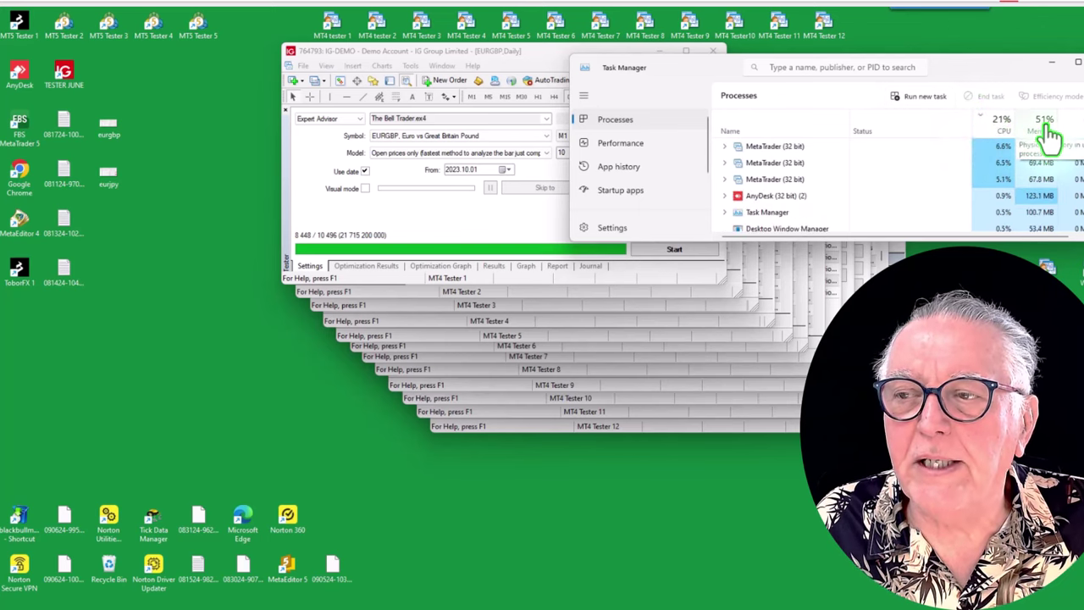
Raise Tester 9 to check its AUDJPY progress, then return Tester 12's USDCAD run to front
click(559, 427)
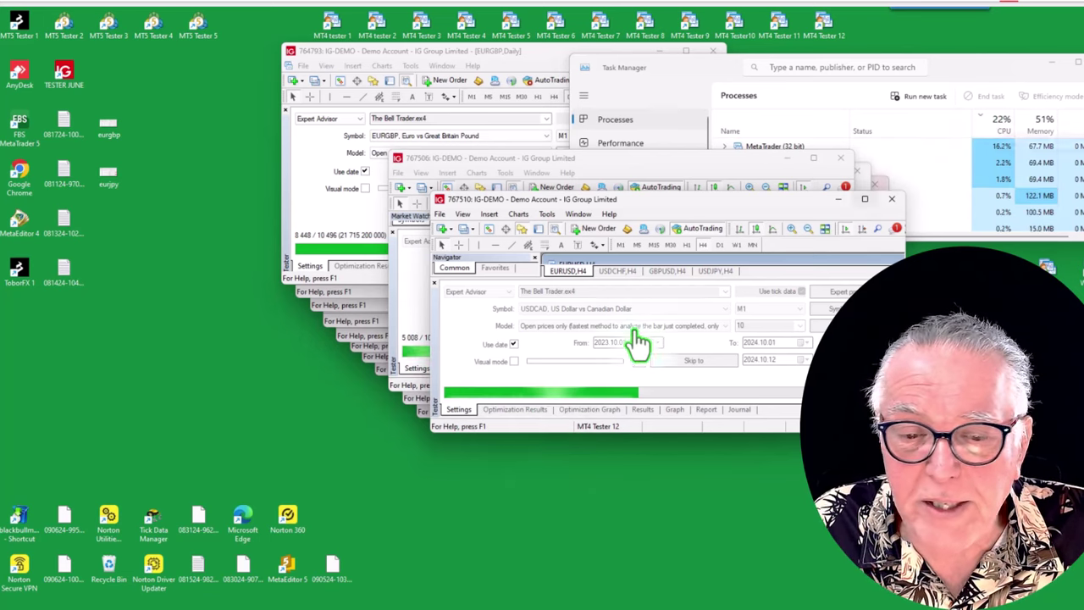
click(405, 391)
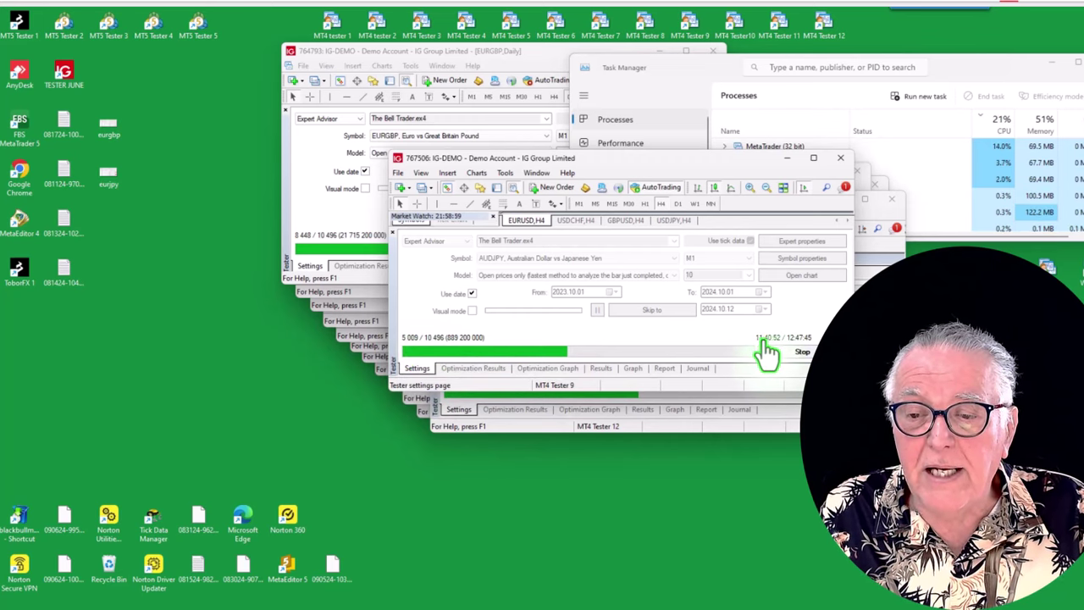
click(797, 352)
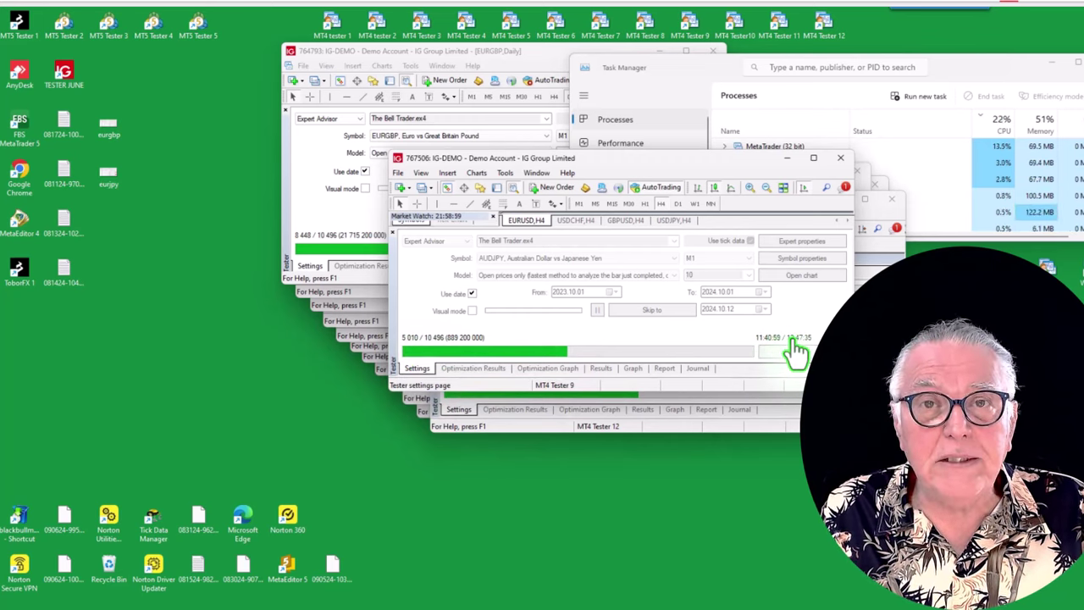
click(758, 428)
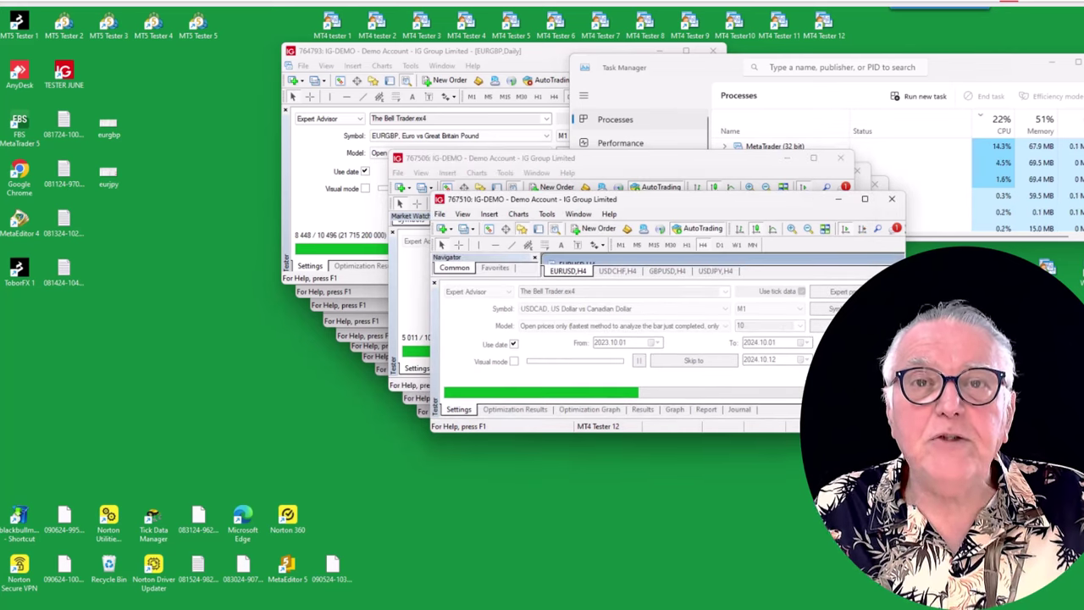